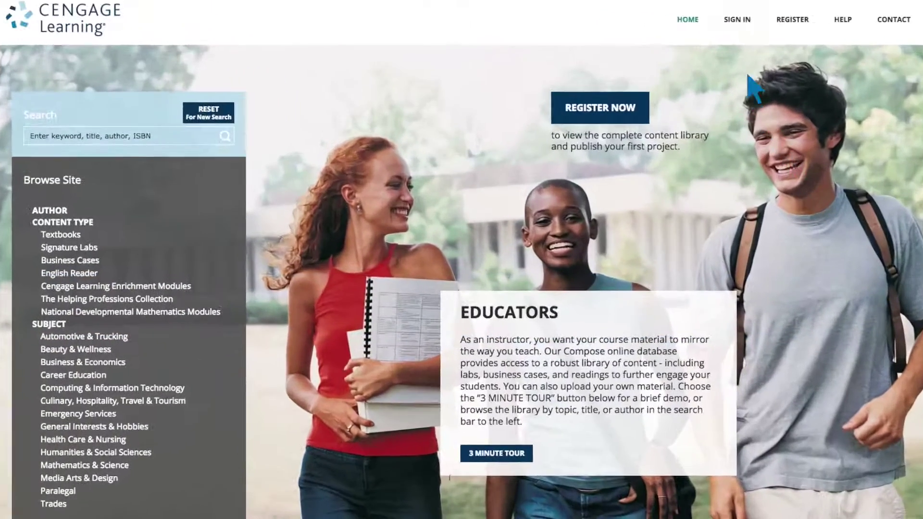
- Sign in to Cengage Compose with the saved email and password
left_click(735, 29)
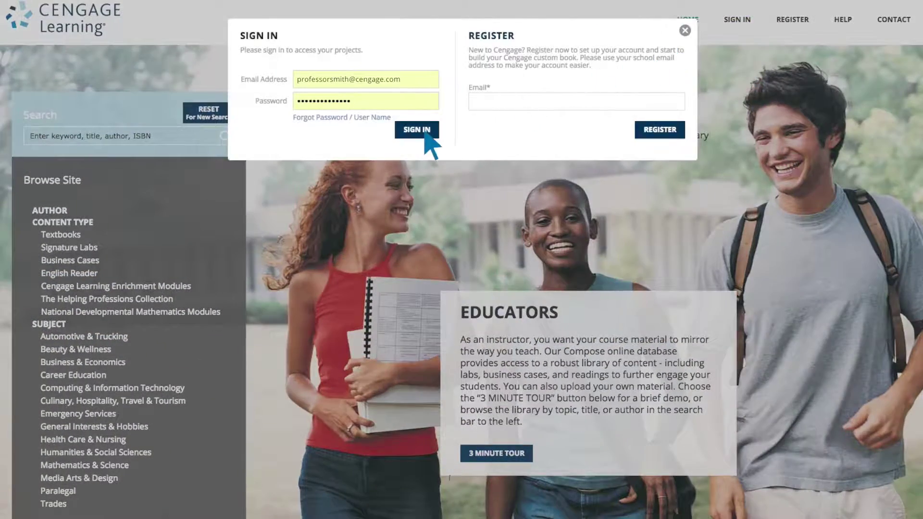
left_click(420, 128)
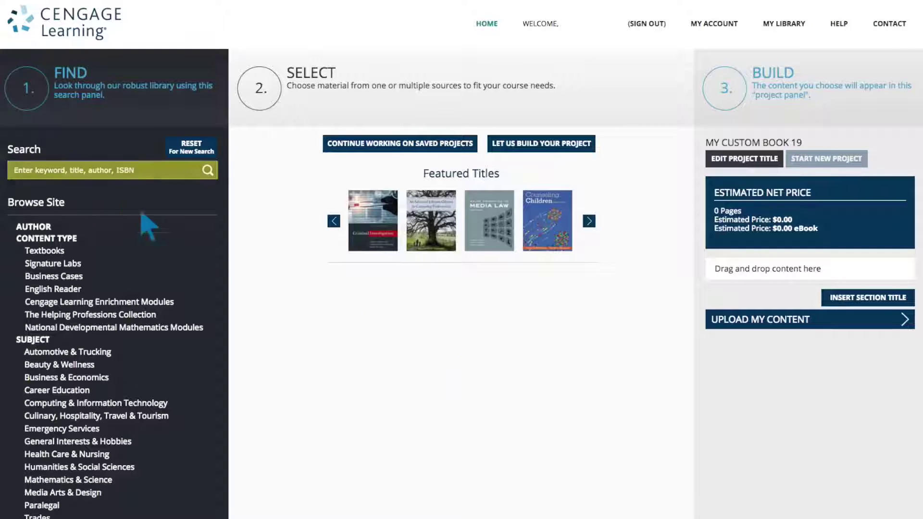
- Search the library for 'diversity' and filter to Business & Economics > Management
left_click(62, 176)
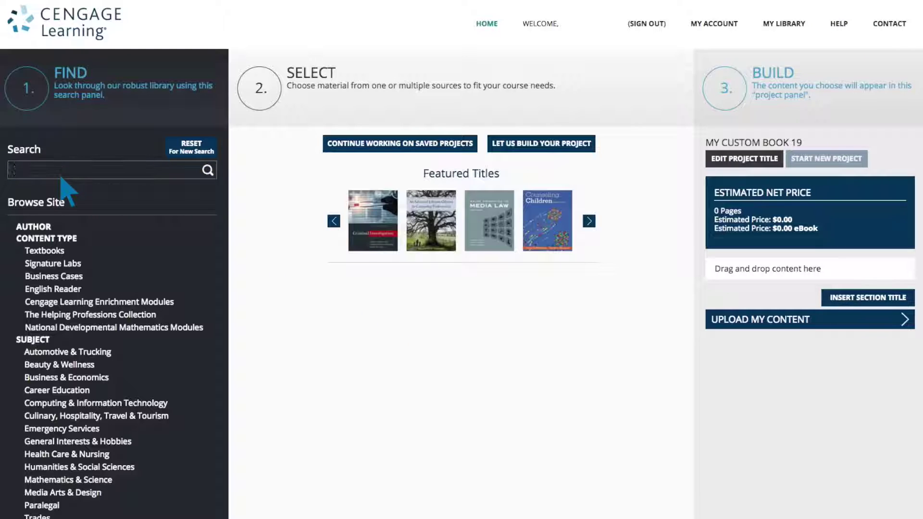
type("diversity")
key("Return")
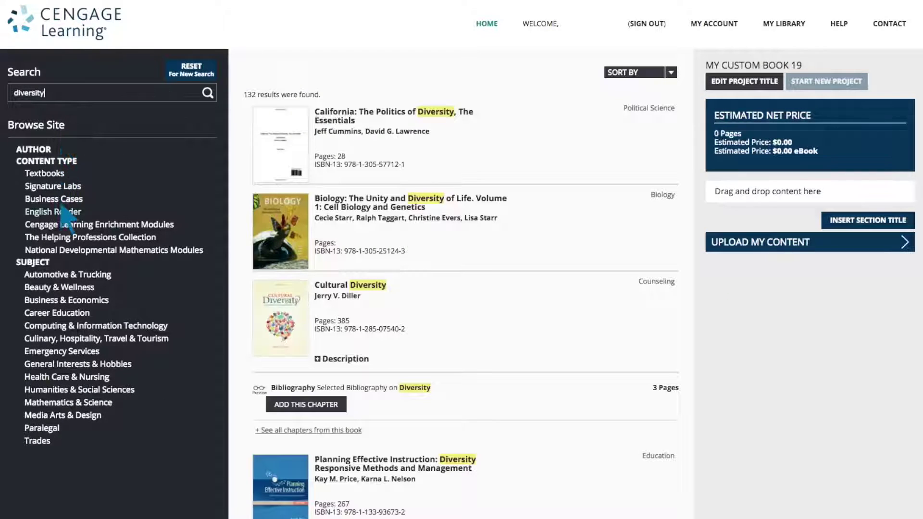
left_click(65, 300)
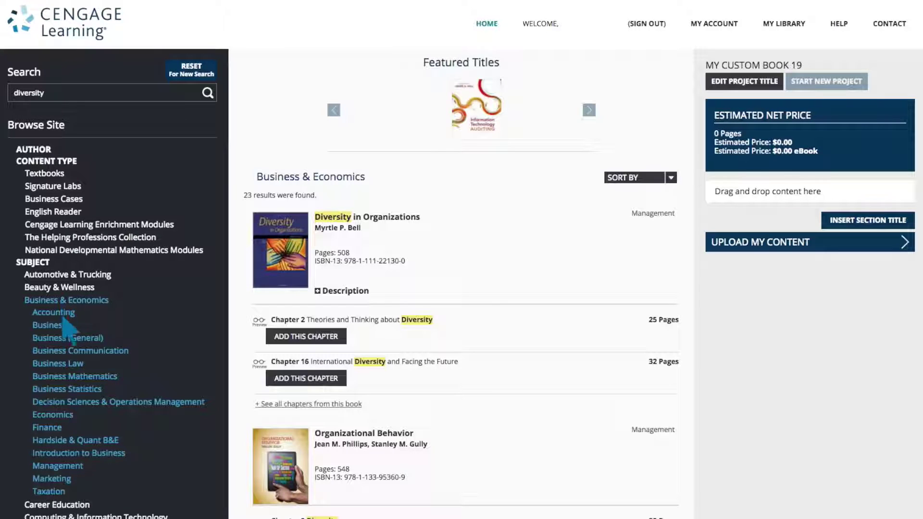
left_click(82, 467)
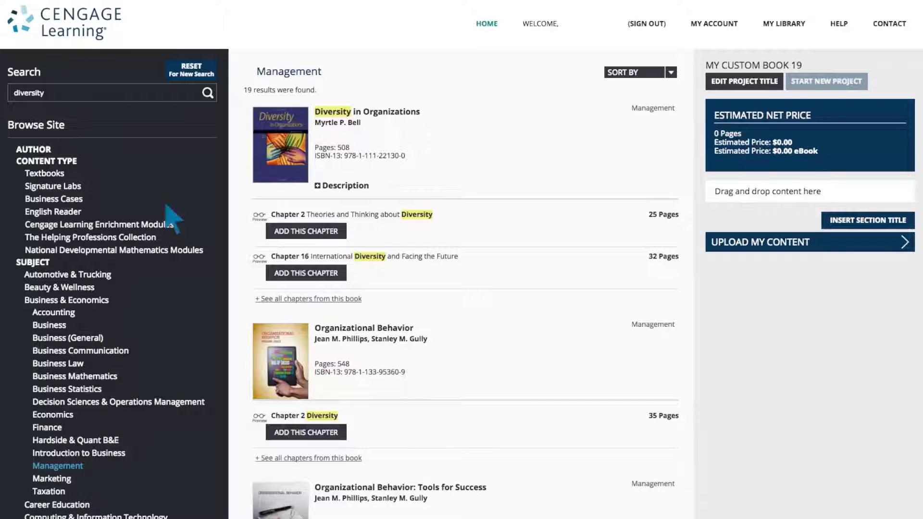
- Clear the filters, open the Signature Labs collection, and list all Organizational Behavior chapters
left_click(191, 69)
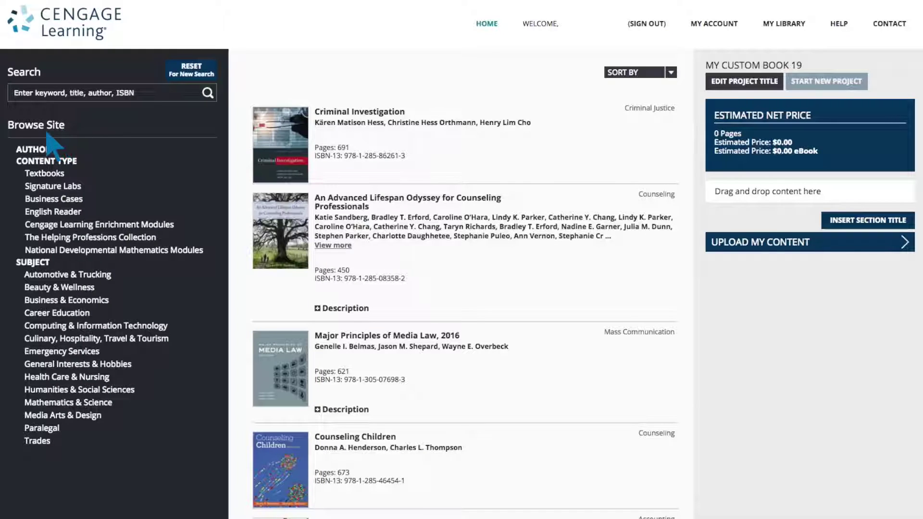
left_click(48, 187)
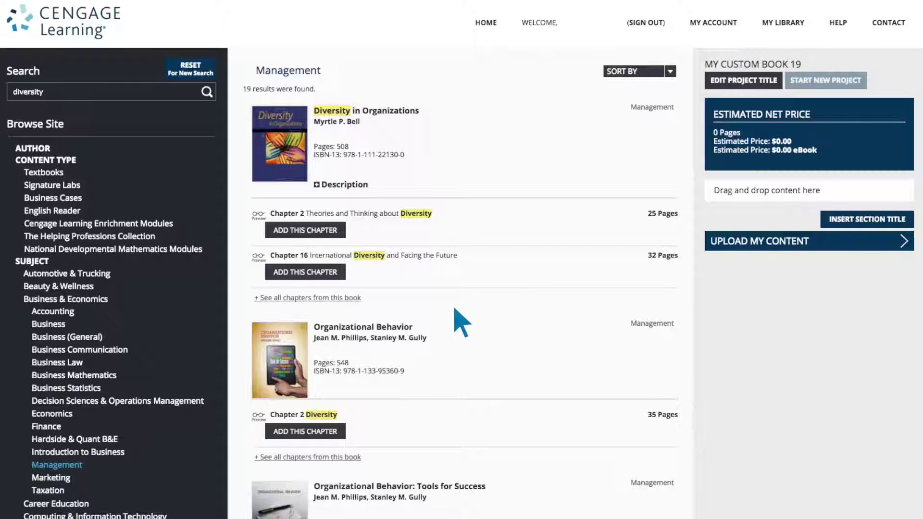
left_click(277, 370)
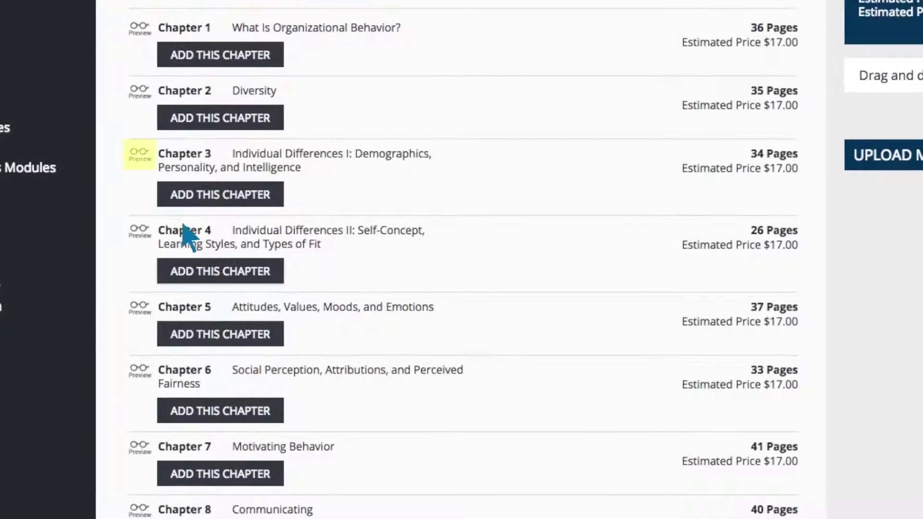
- Preview Chapter 3, then add Self-Concept, Making Decisions, Motivating Behavior and Organizational Structure chapters
left_click(141, 156)
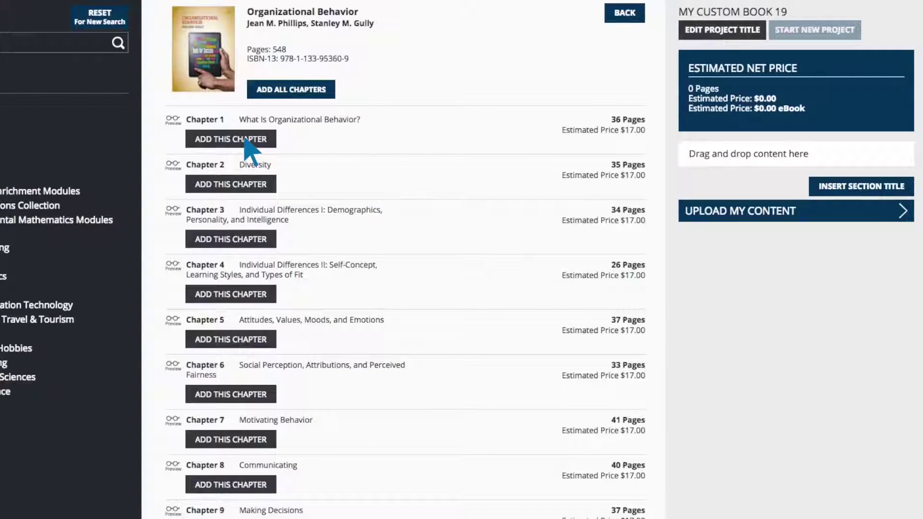
left_click(245, 141)
left_click(245, 187)
mouse_move(310, 415)
left_mouse_down()
mouse_move(808, 303)
mouse_move(812, 269)
left_mouse_up()
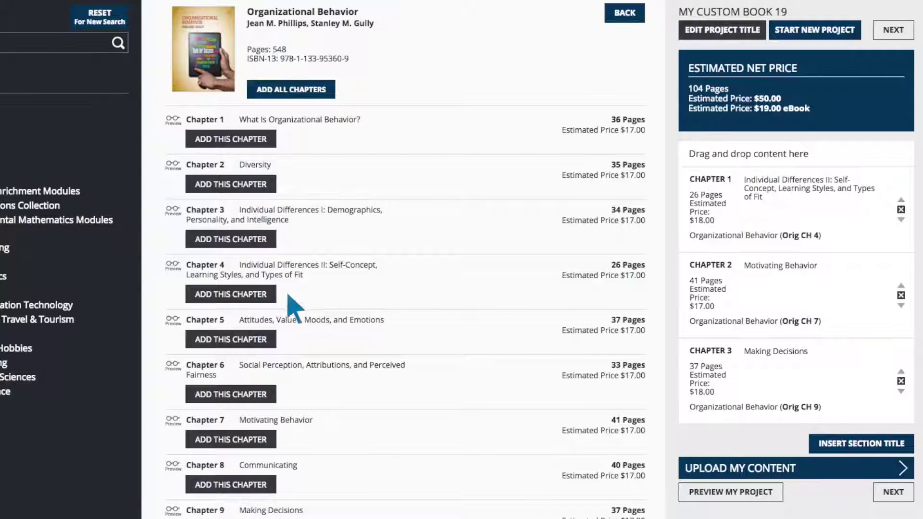
left_click(222, 296)
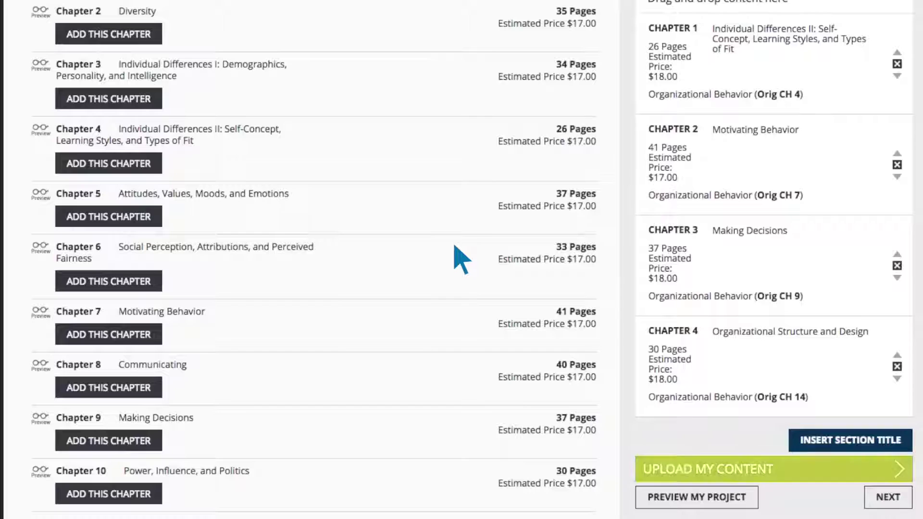
- Add a section titled 'Week One' to the book
left_click(798, 441)
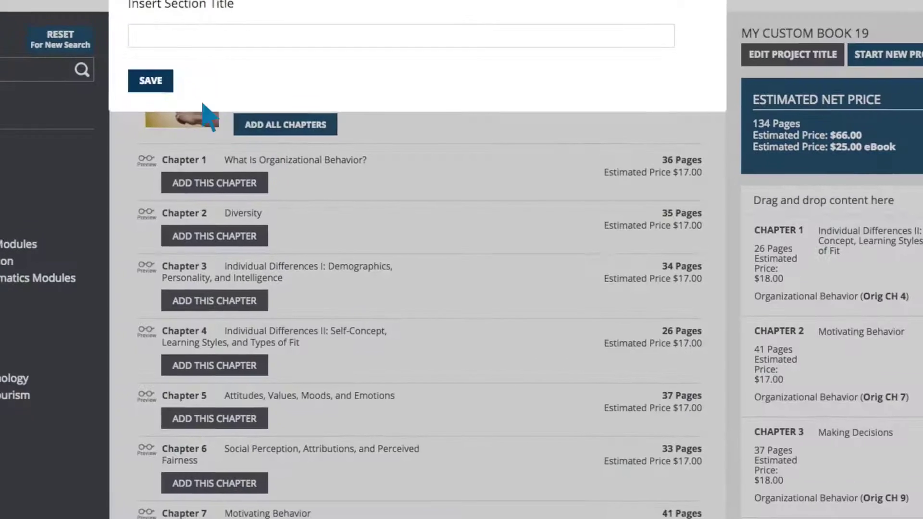
left_click(144, 41)
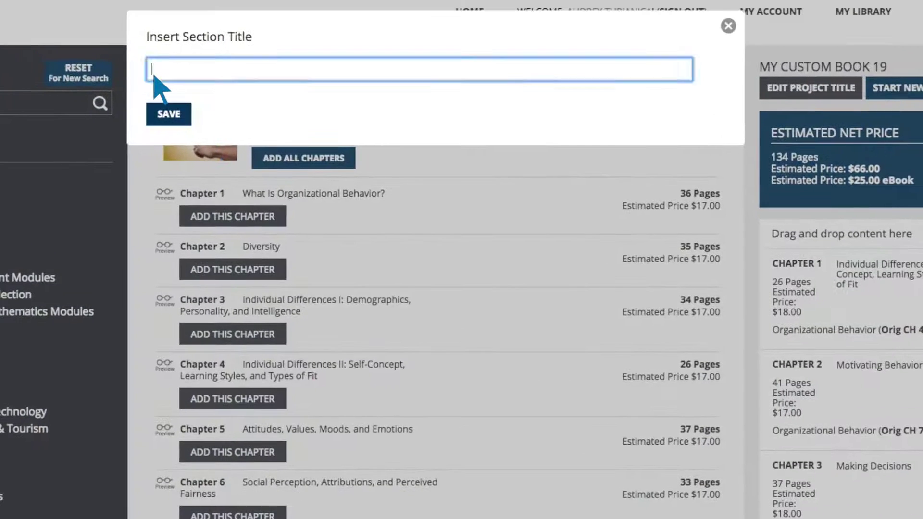
type("Week One")
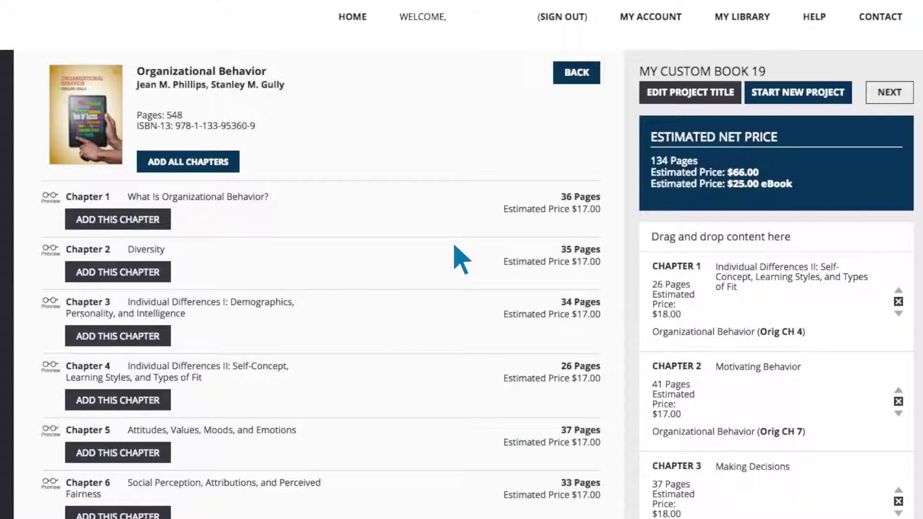
- Rename the project to 'Organizational Behavior' and save the title
left_click(655, 98)
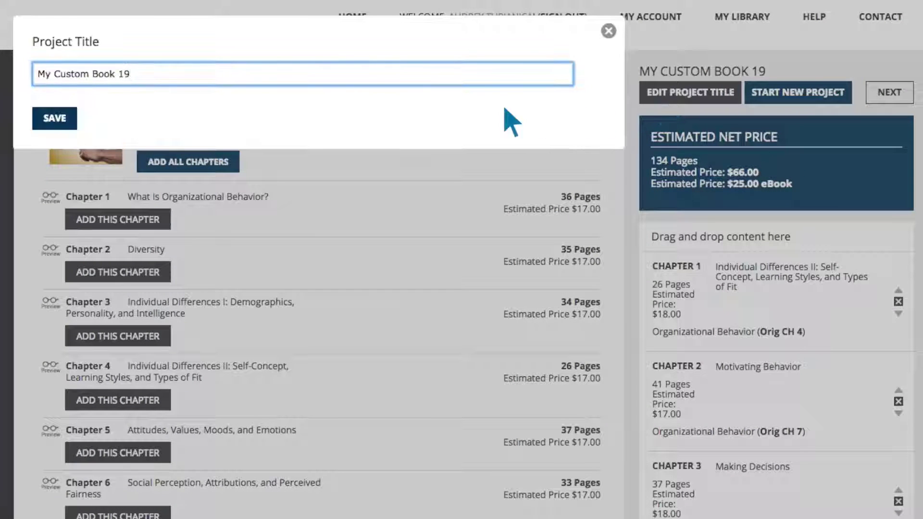
key("BackSpace")
key("BackSpace")
key("BackSpace")
key("BackSpace")
key("BackSpace")
key("BackSpace")
type("Organizational Behavio")
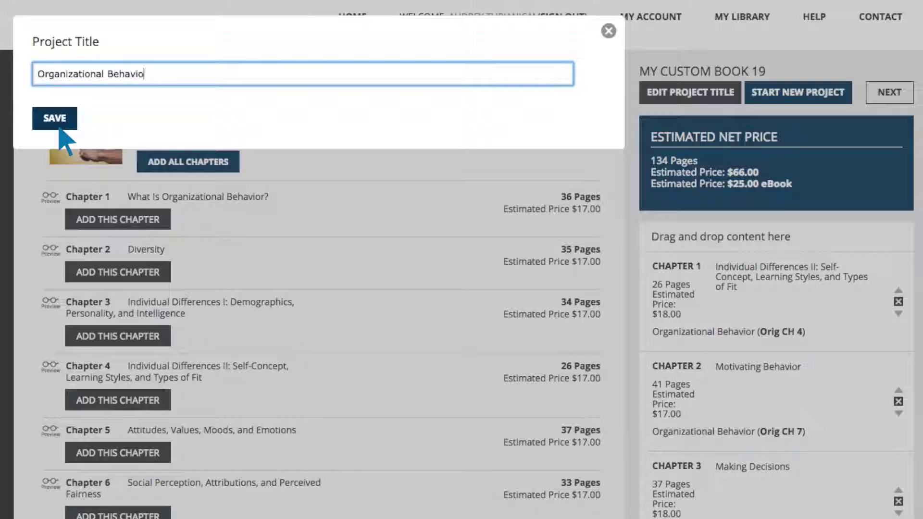
type("r")
left_click(60, 127)
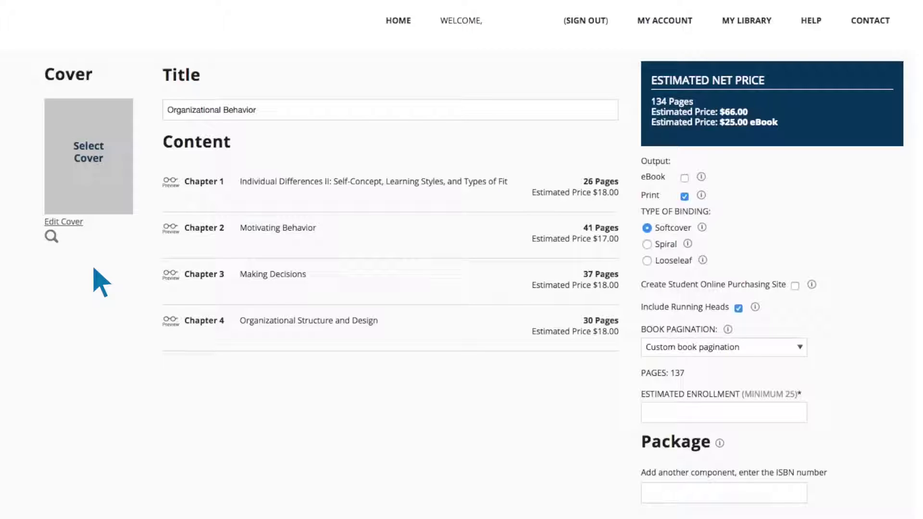
- Choose the grey handshake cover design and place the globe image on it
left_click(94, 176)
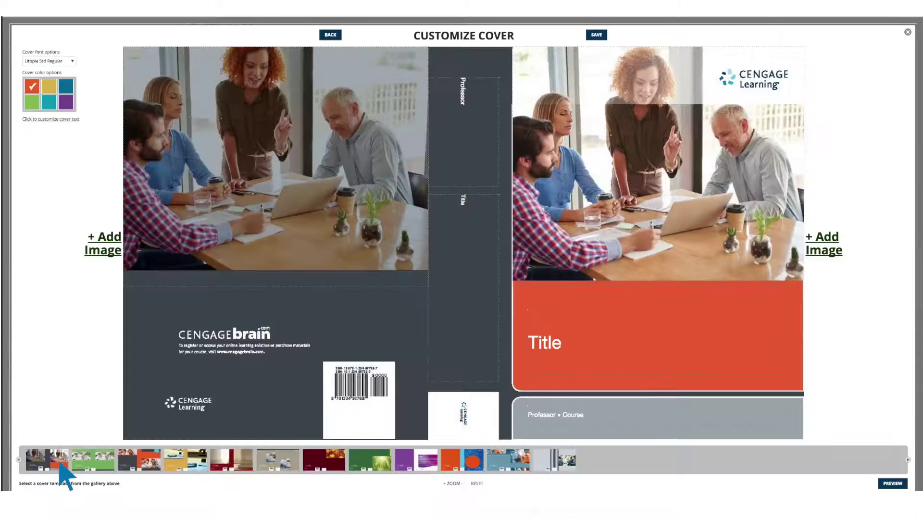
left_click(567, 464)
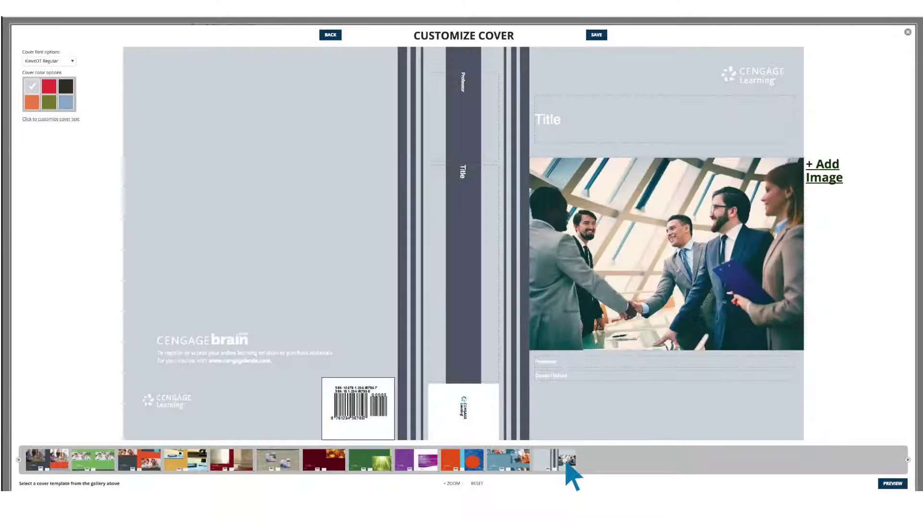
left_click(841, 179)
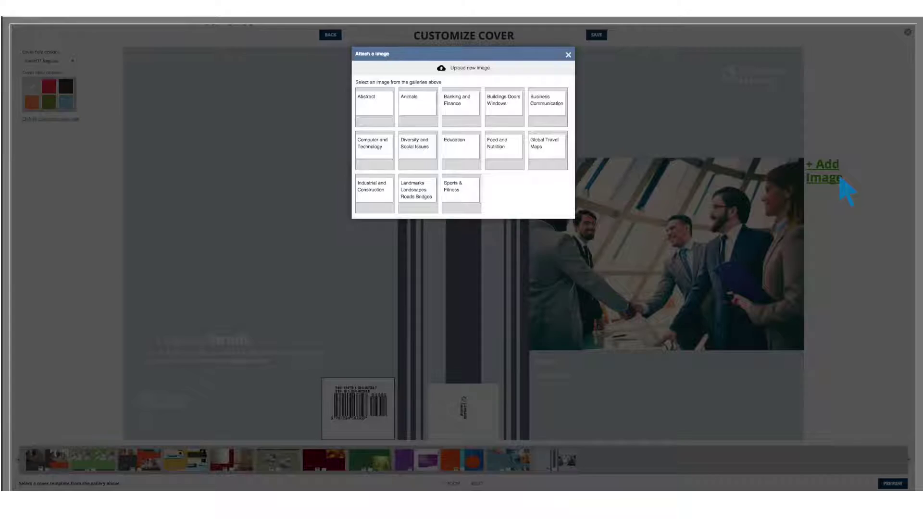
left_click(559, 117)
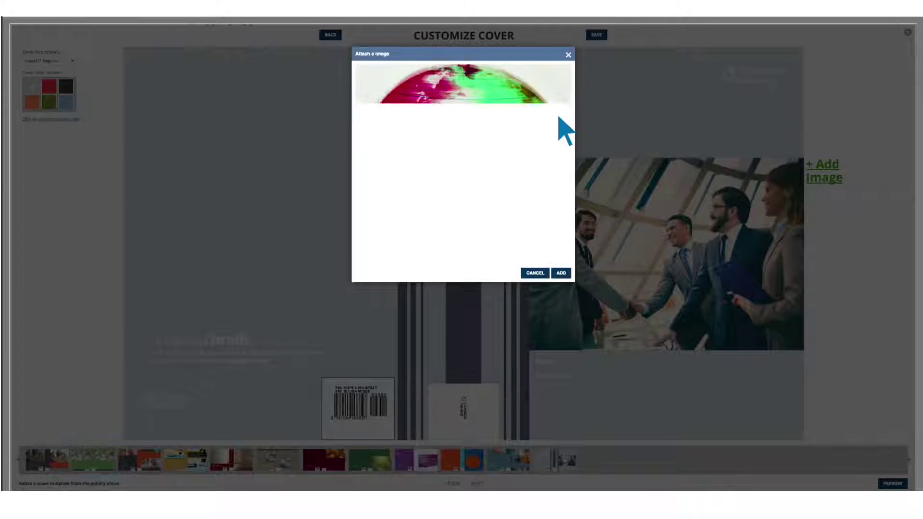
left_click(561, 272)
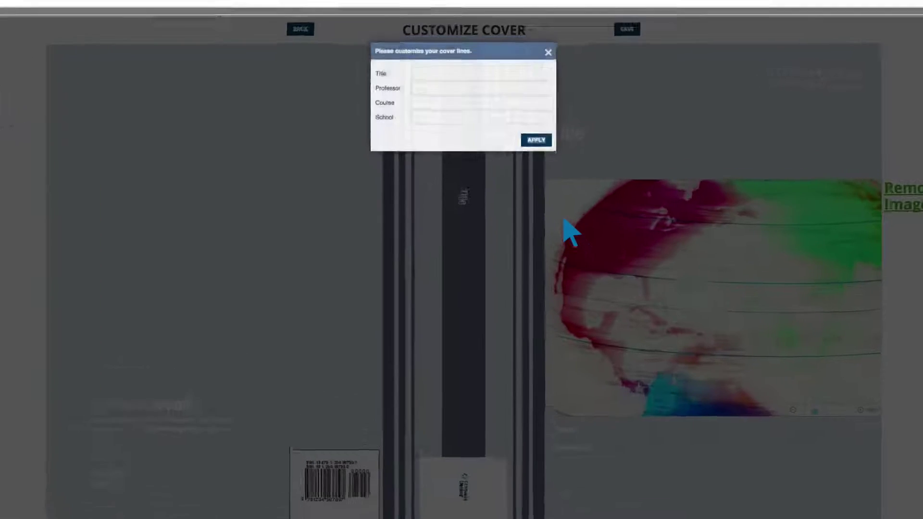
- Fill the cover lines with 'Organizational Behavior 101', 'Professor Smith' and 'American University'
type("Organizational Behavior 1")
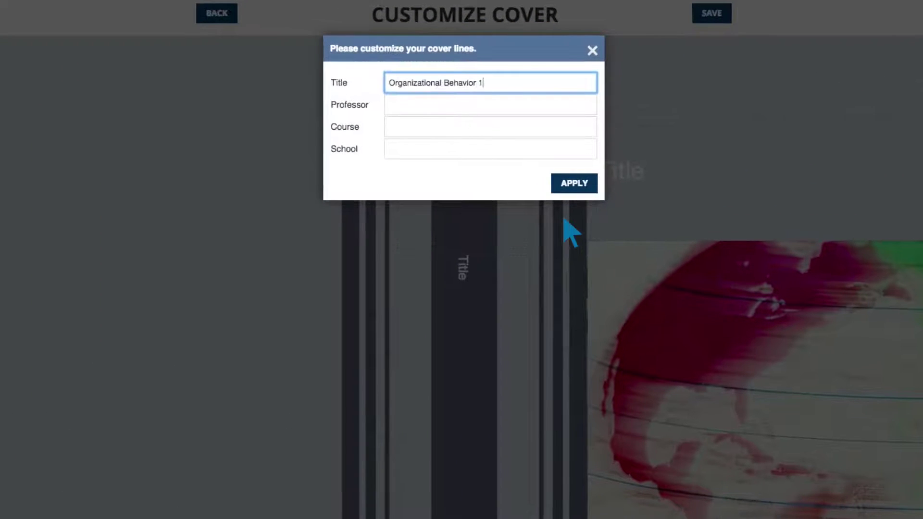
type("01")
key("Tab")
type("Professor Smith")
key("Tab")
key("Tab")
type("America")
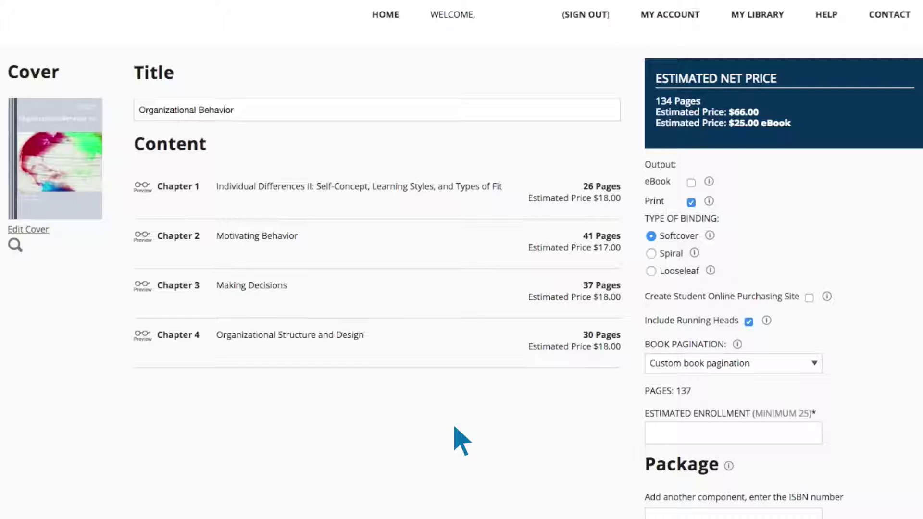
- Start entering the estimated enrollment for the print order
left_click(657, 438)
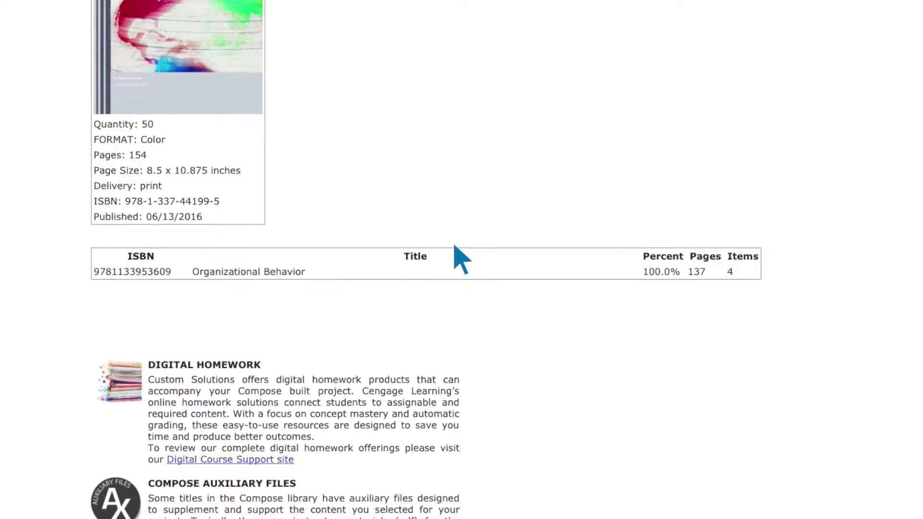
- Visit the Digital Course Support site, then go to My Library
left_click(234, 461)
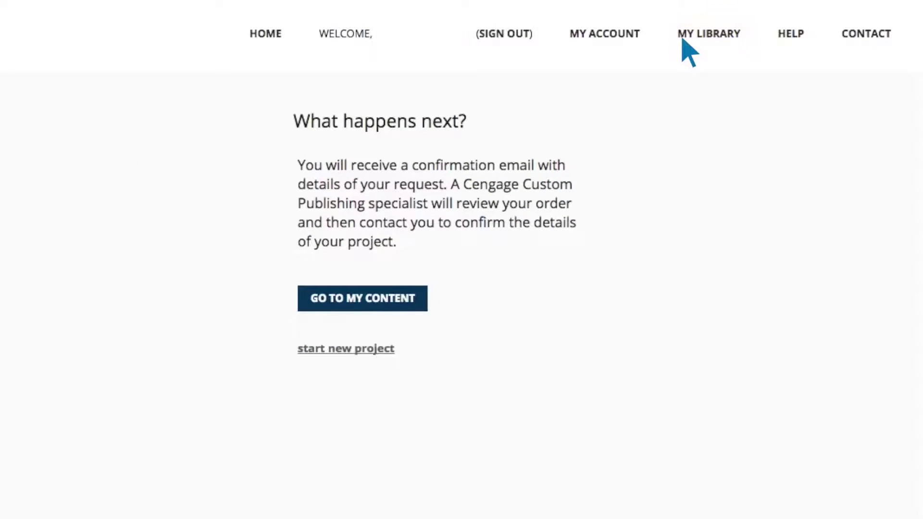
left_click(683, 36)
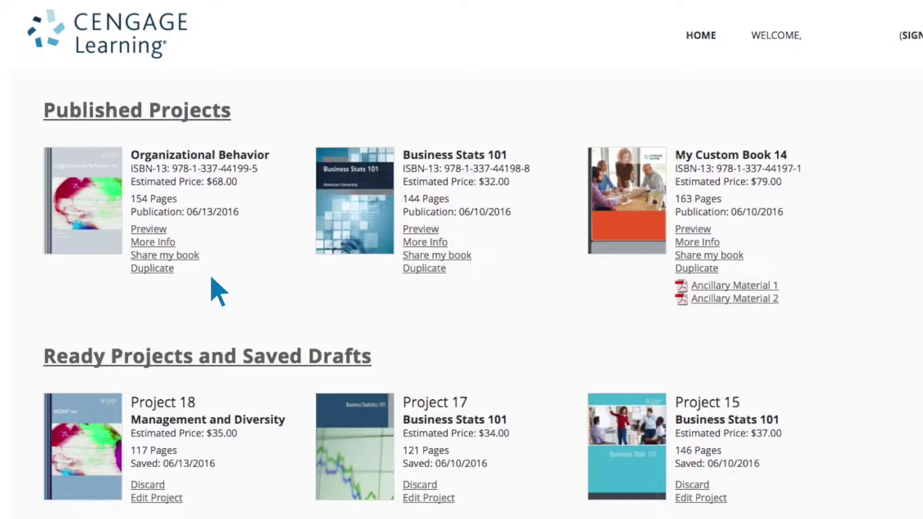
- Choose 'Share my book' for the published Organizational Behavior project
left_click(187, 255)
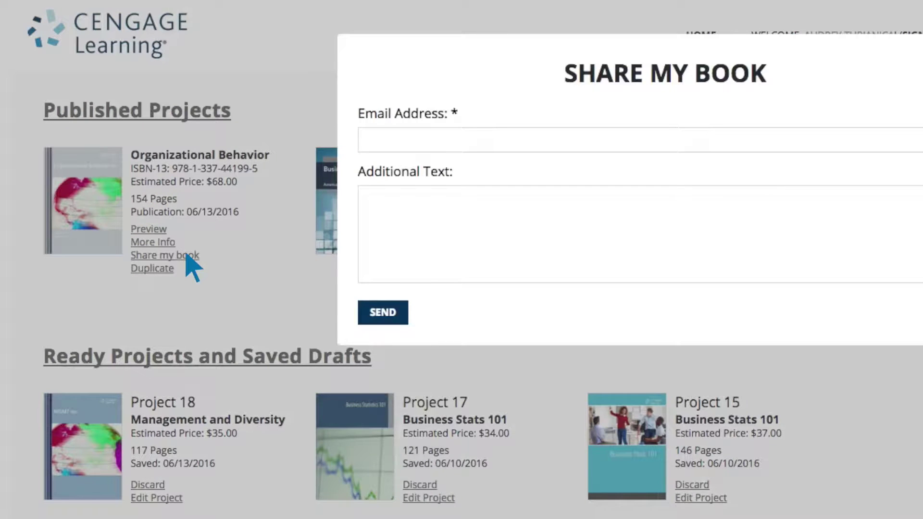